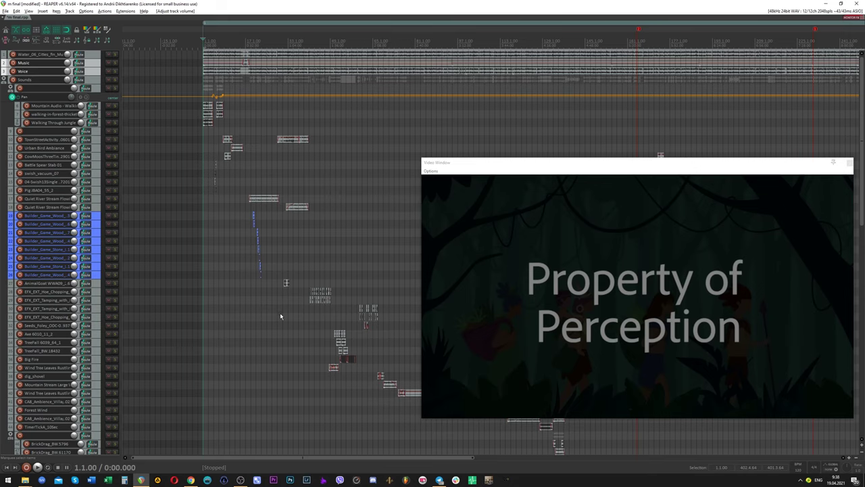
- Start project playback from the top with the Video Window showing the jungle scene
key("space")
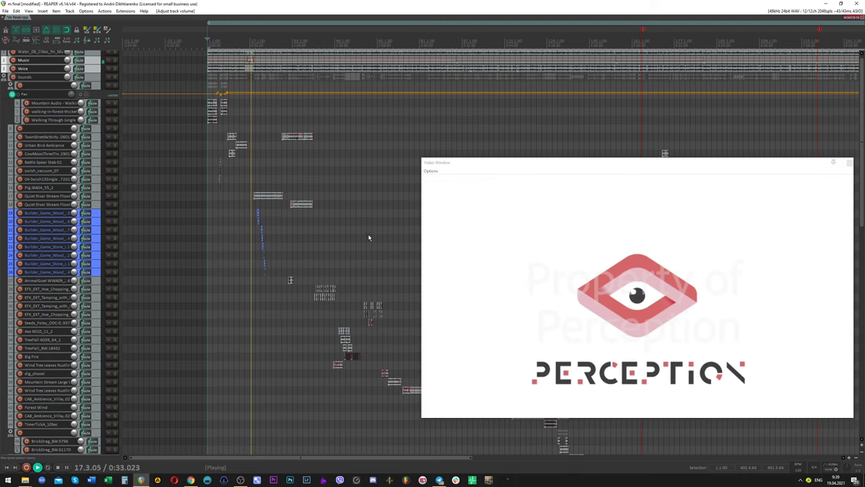
- Scroll the arrange view to follow active tracks past the title logo and 6.000 YEARS AGO map
scroll(369, 237, "down", 10)
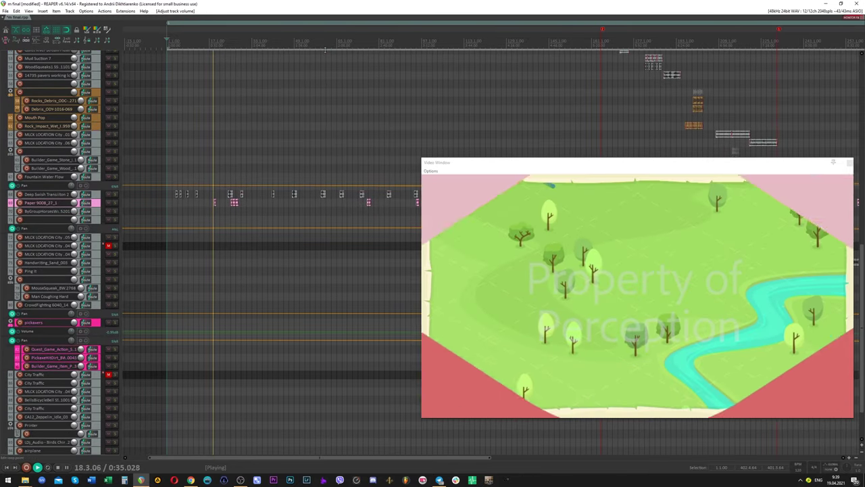
scroll(331, 85, "up", 8)
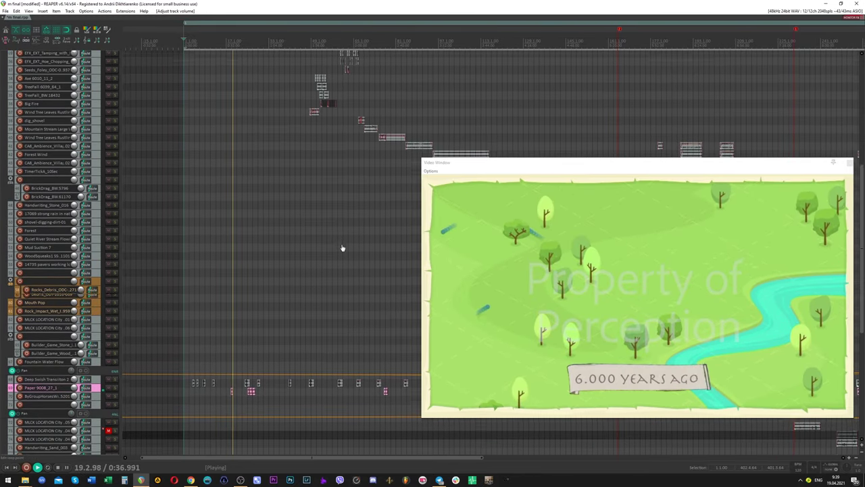
scroll(342, 250, "up", 8)
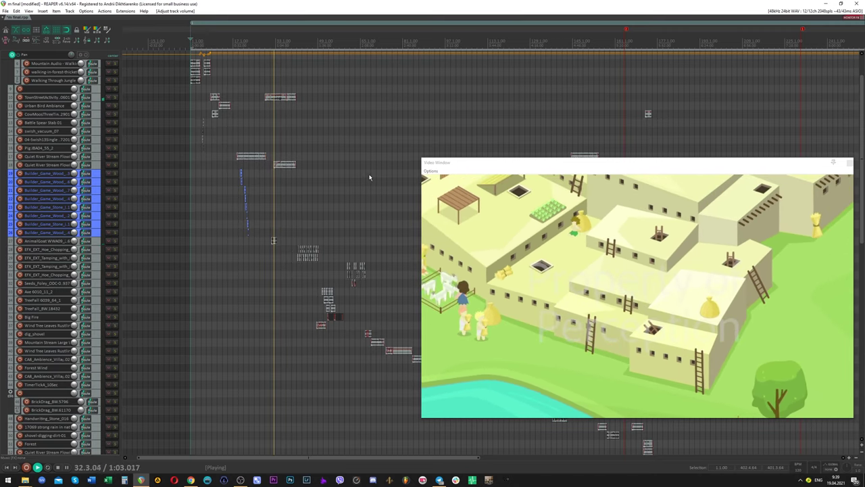
- Select the last Builder_Game_Wood track and bring the upcoming tree-fall and fire items into view
scroll(367, 236, "down", 10)
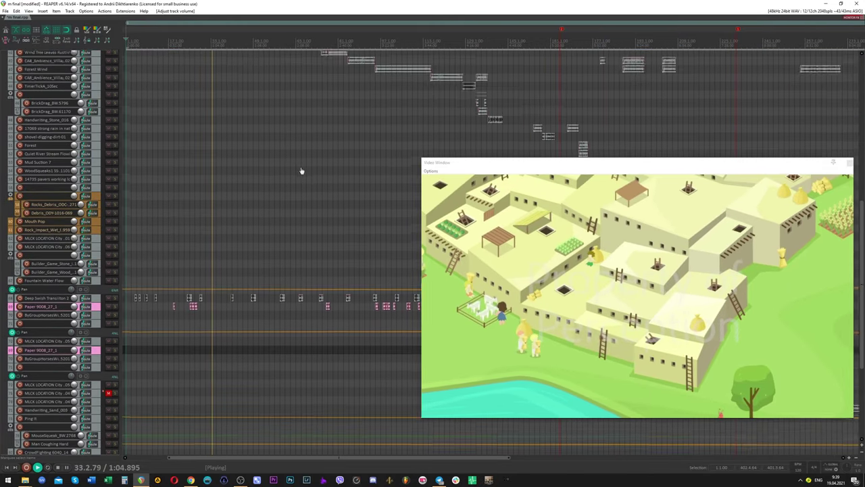
scroll(300, 150, "up", 10)
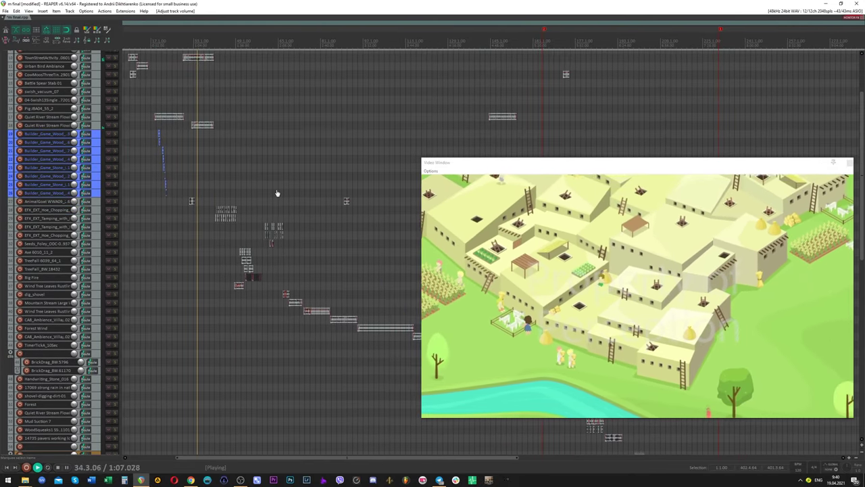
scroll(277, 193, "up", 1)
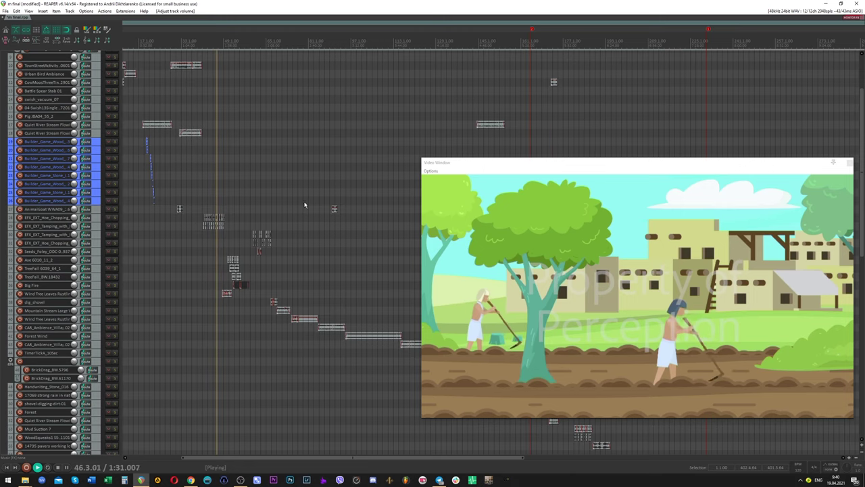
left_click(304, 204)
key("ctrl+m")
key("ctrl+m")
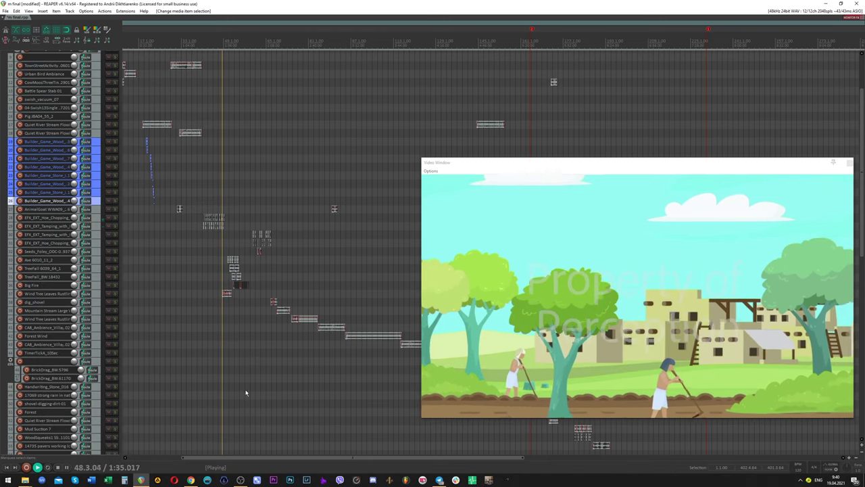
left_click_drag(305, 382, 254, 282)
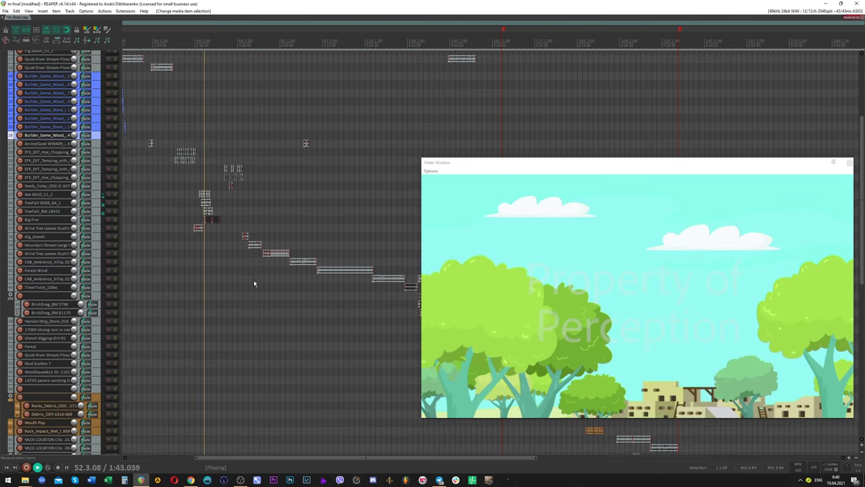
- Resize track heights and shift the arrangement slightly later as the fire scene plays
scroll(254, 280, "up", 4)
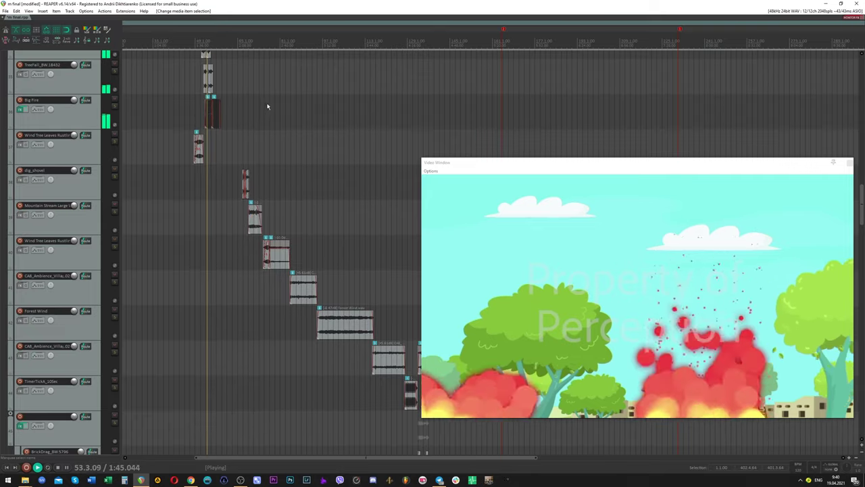
scroll(308, 255, "up", 1)
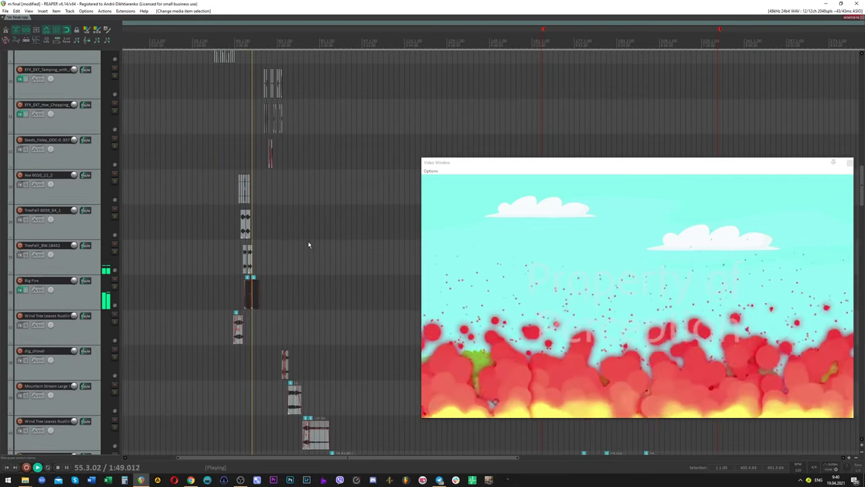
scroll(355, 268, "down", 1)
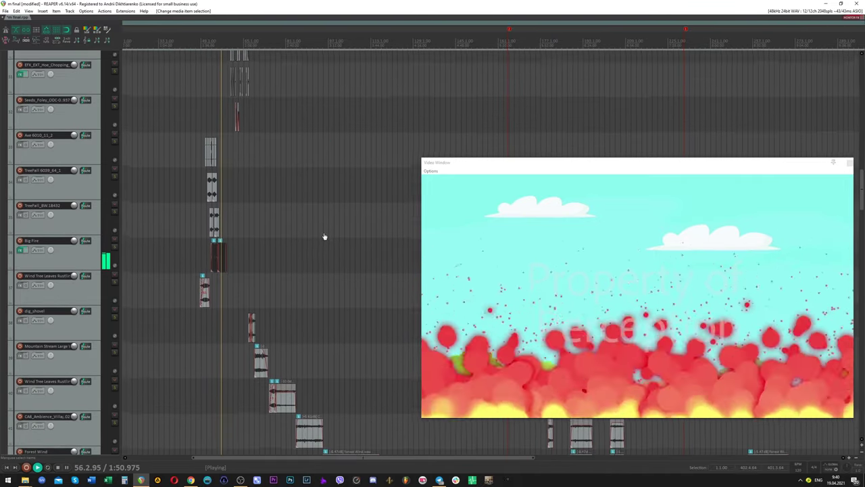
scroll(325, 241, "down", 4)
left_click_drag(320, 256, 282, 251)
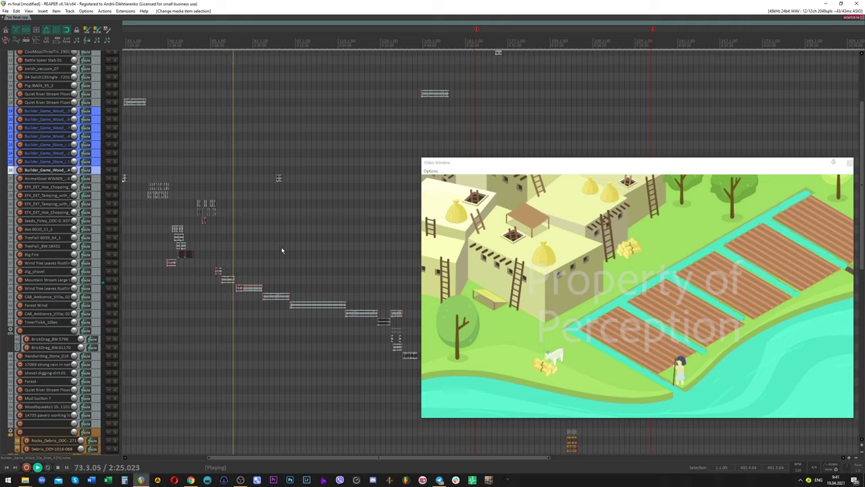
- Scroll the arrange view to follow active tracks through the wheat field scene
scroll(278, 245, "down", 5)
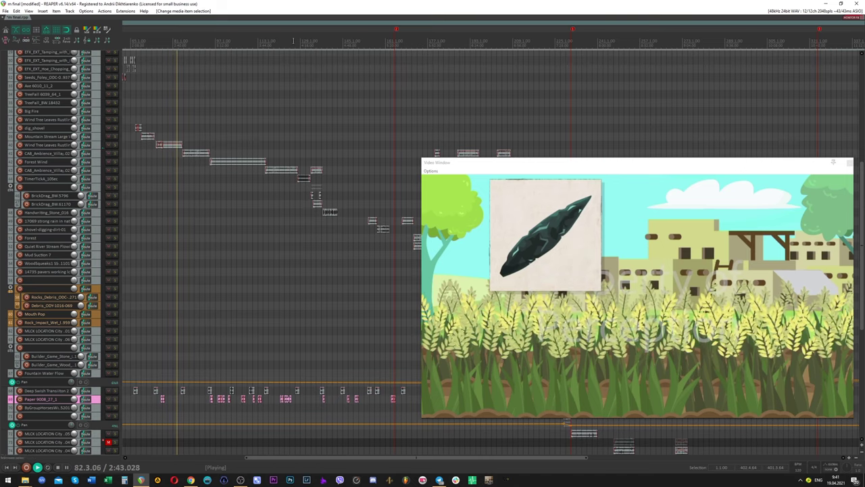
scroll(349, 207, "up", 3)
scroll(321, 53, "down", 6)
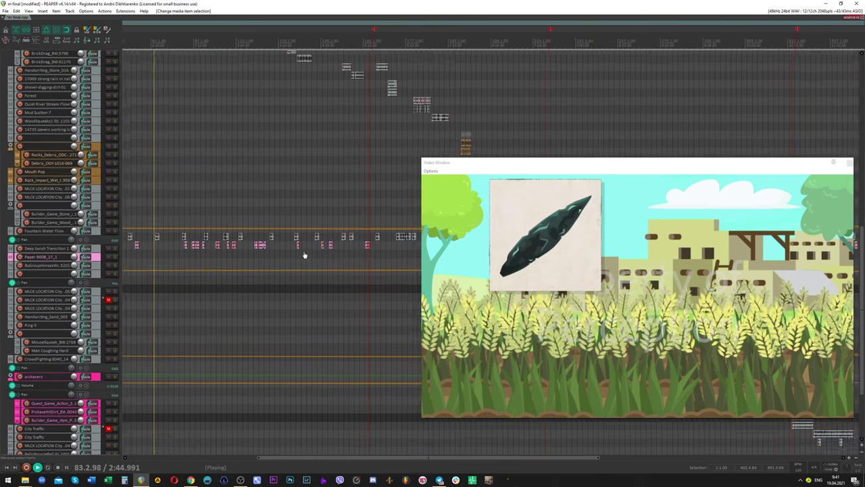
scroll(325, 358, "up", 5)
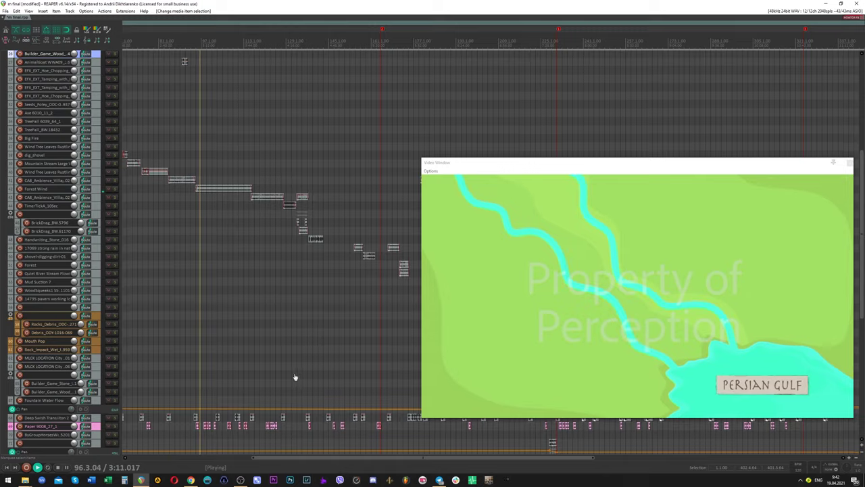
- Remove all three red markers from the timeline ruler during playback
scroll(295, 367, "down", 5)
scroll(276, 194, "up", 4)
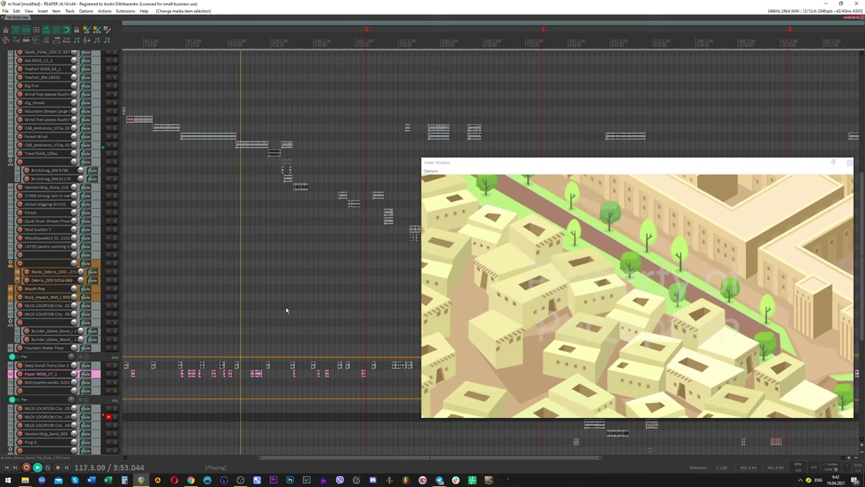
scroll(338, 207, "down", 5)
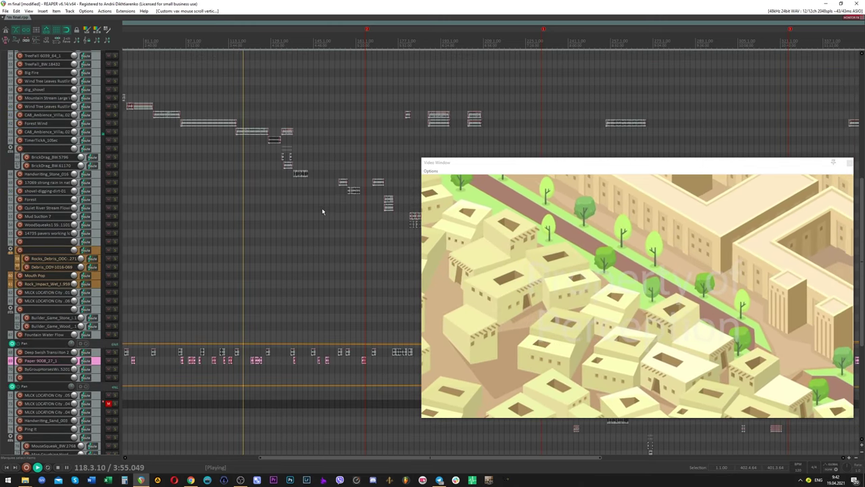
scroll(338, 223, "up", 5)
scroll(279, 270, "right", 2)
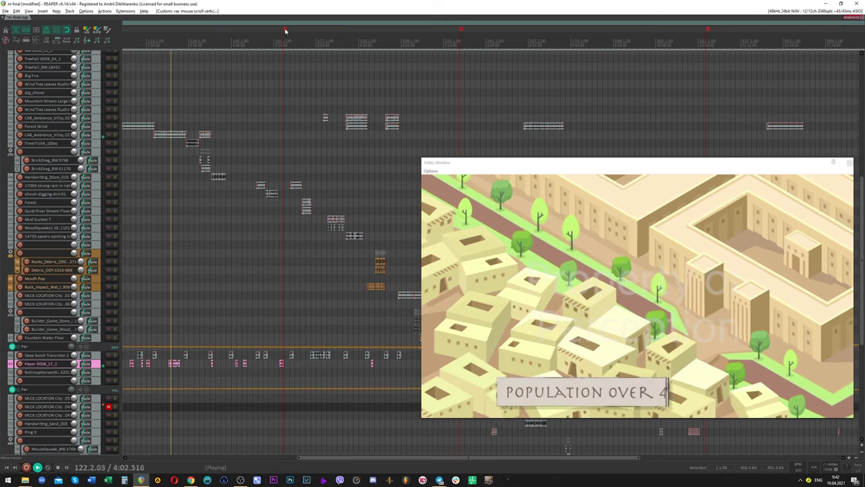
left_click(284, 31, "alt")
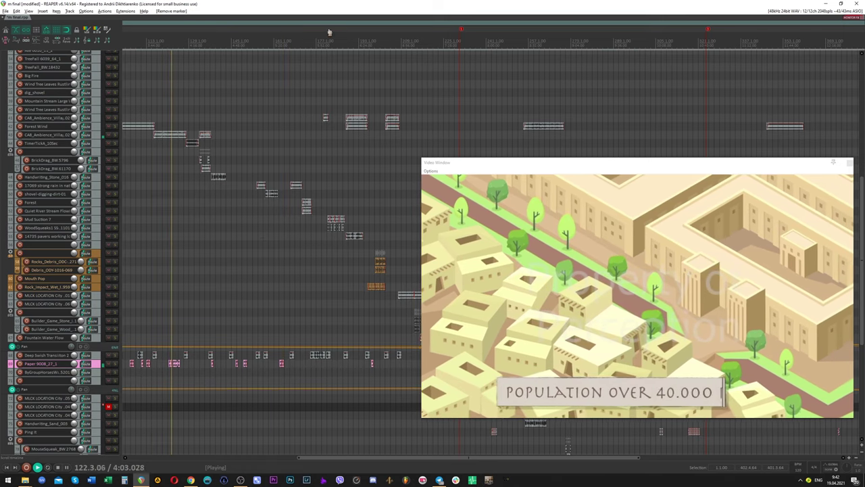
left_click(461, 30, "alt")
left_click(708, 30, "alt")
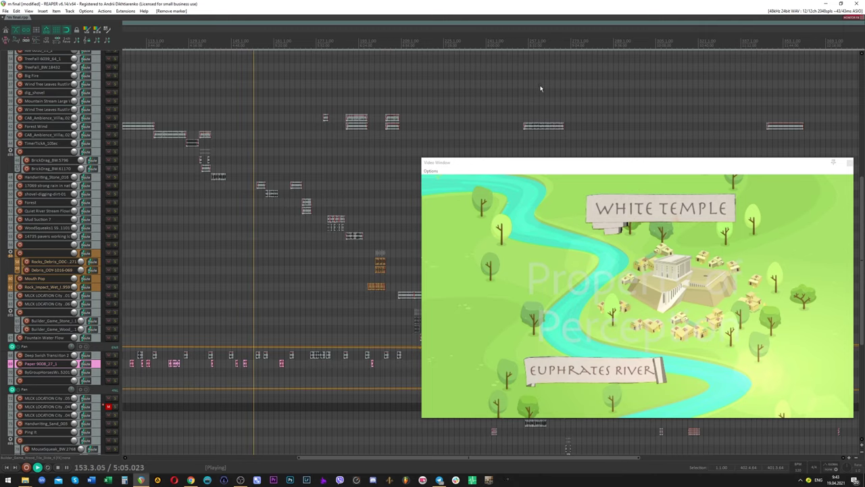
scroll(298, 155, "down", 3)
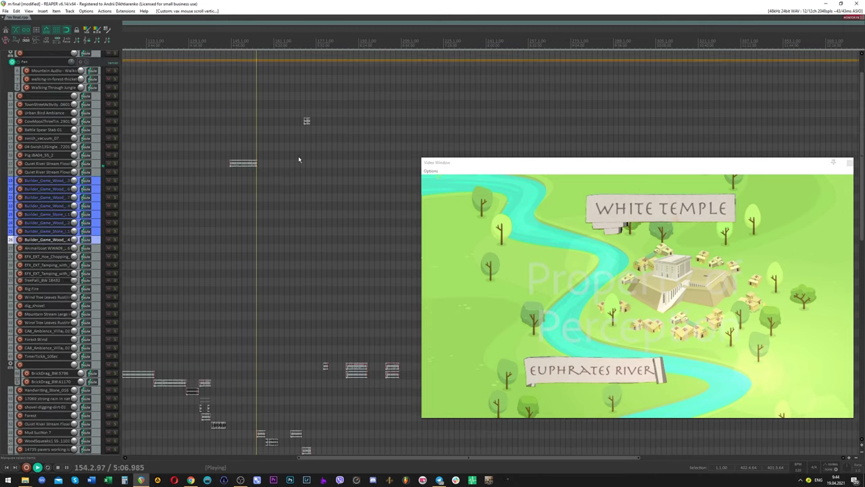
scroll(327, 198, "down", 4)
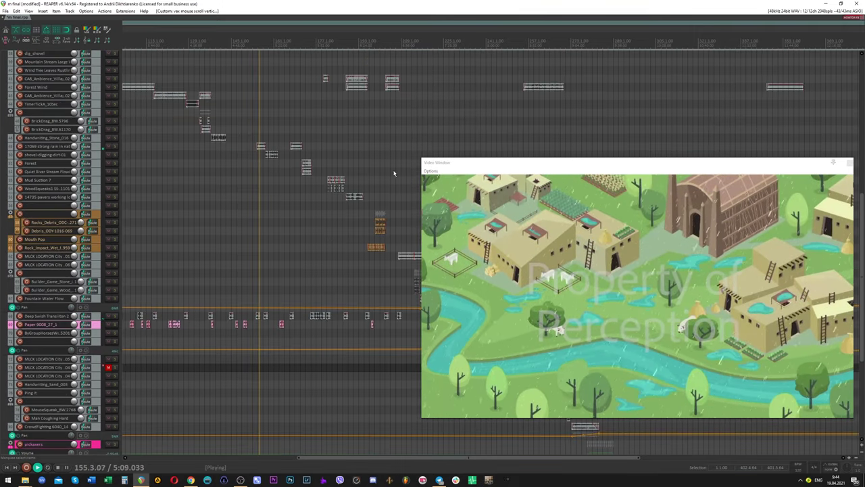
scroll(286, 276, "up", 6)
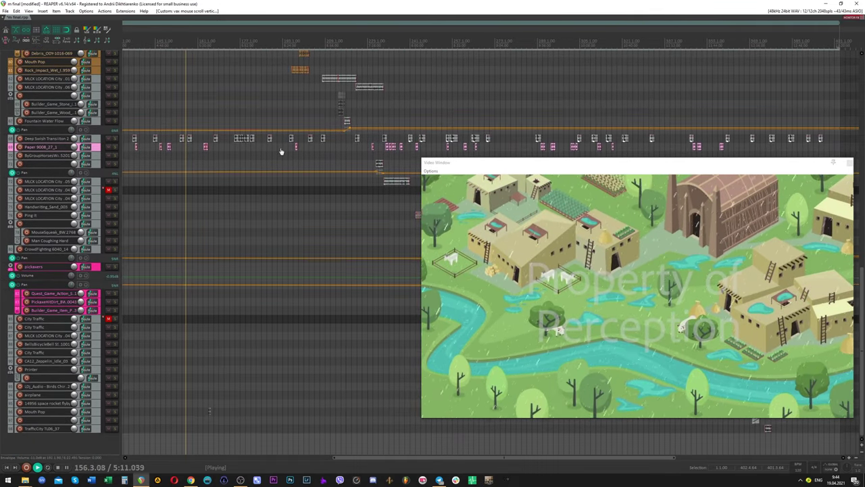
scroll(267, 341, "down", 1)
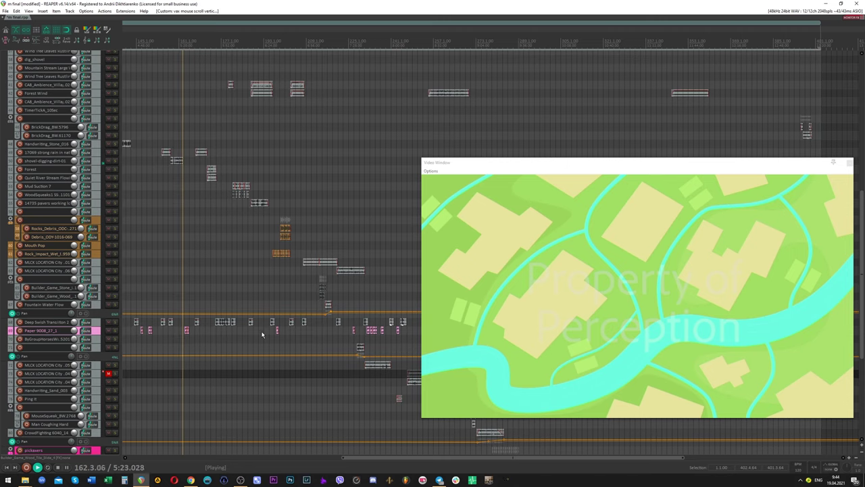
scroll(271, 338, "down", 5)
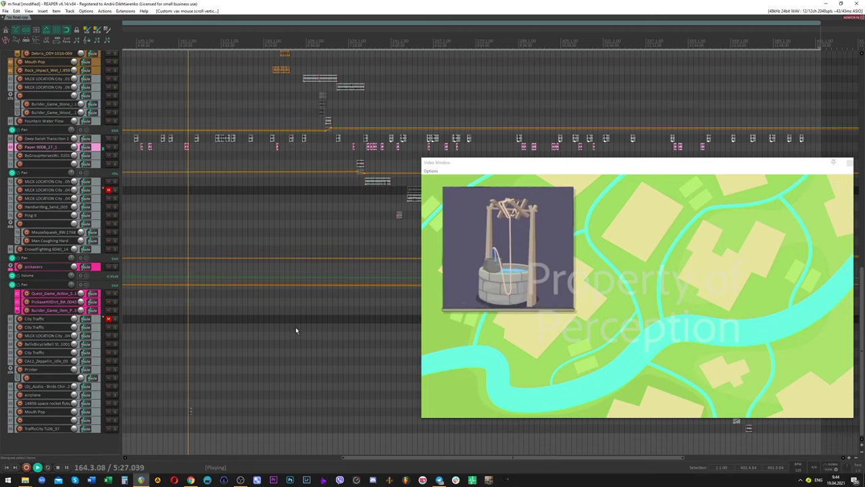
scroll(290, 289, "up", 4)
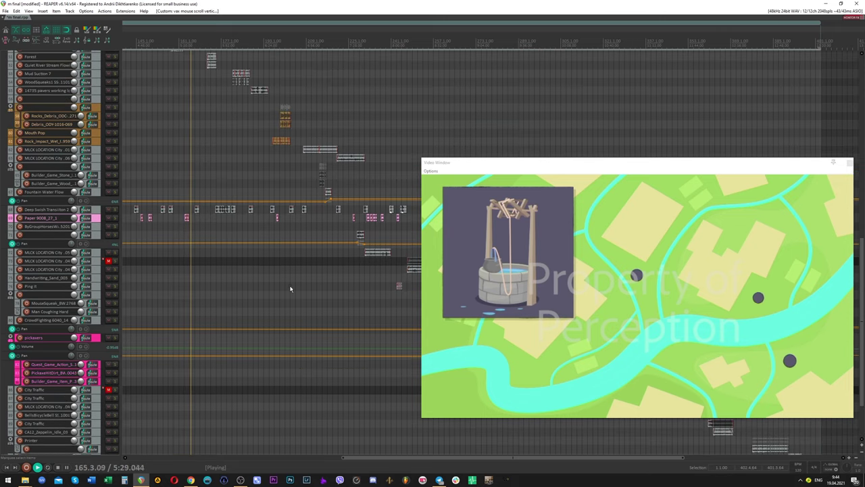
scroll(291, 289, "up", 1)
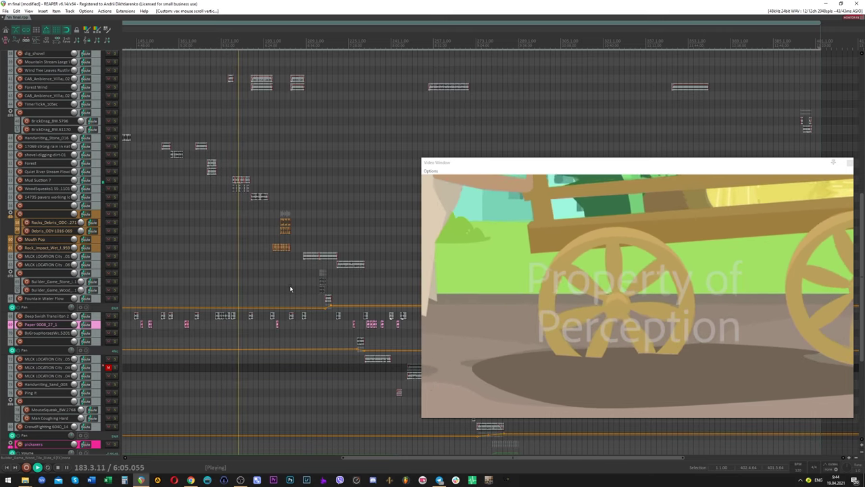
- Delete the MLCK LOCATION City track and confirm its removal
scroll(359, 180, "down", 3)
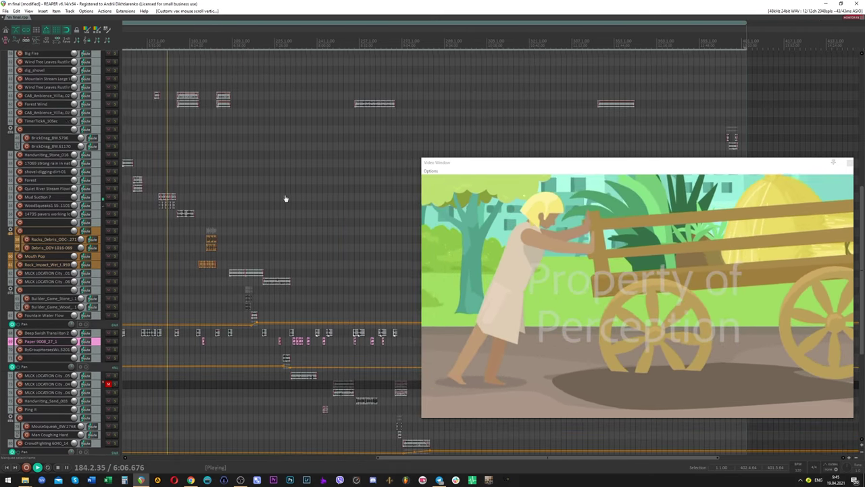
scroll(286, 197, "right", 3)
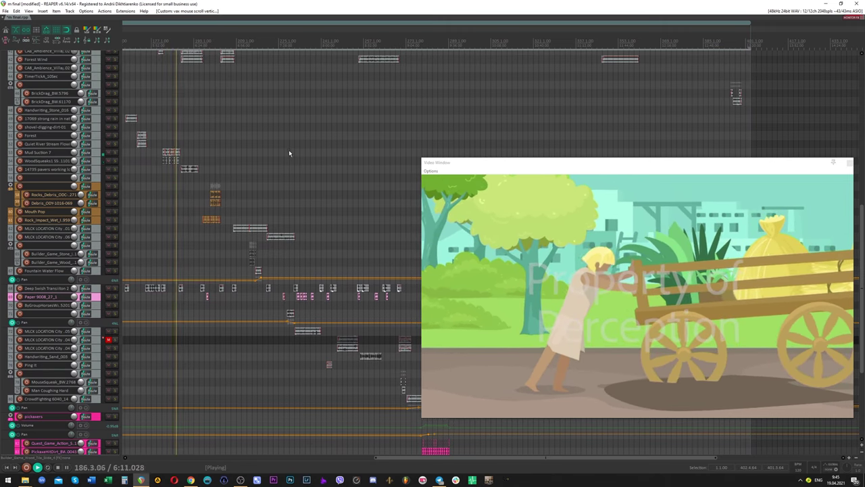
left_click(49, 342)
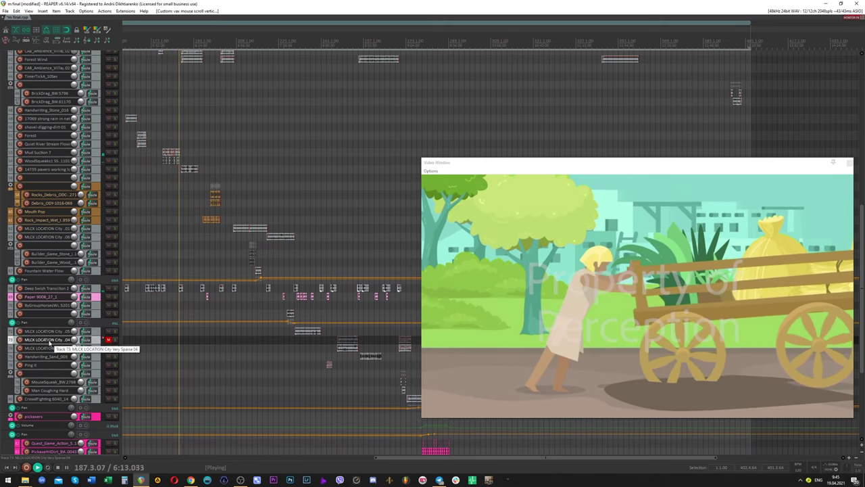
key("Delete")
key("Return")
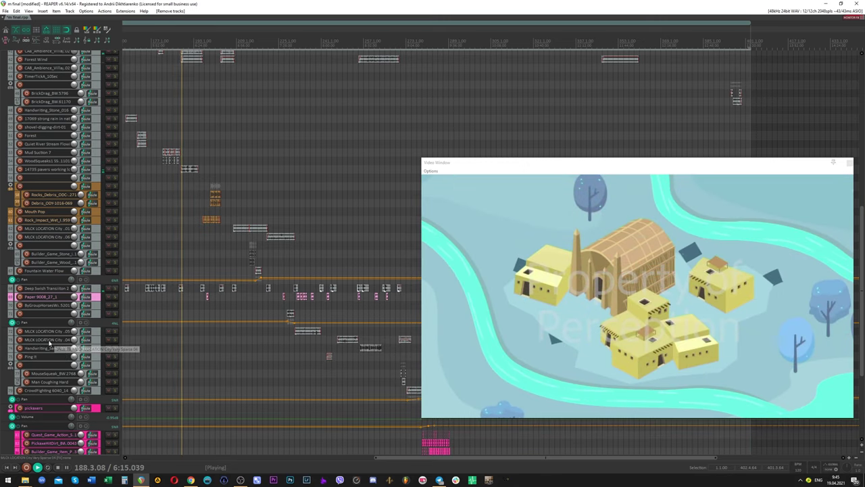
- Delete the City Traffic track and confirm its removal
scroll(215, 306, "down", 4)
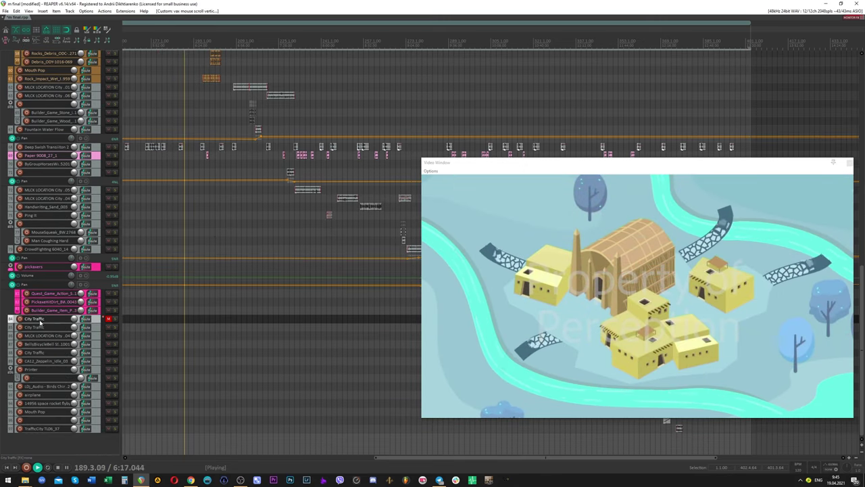
key("Delete")
key("Return")
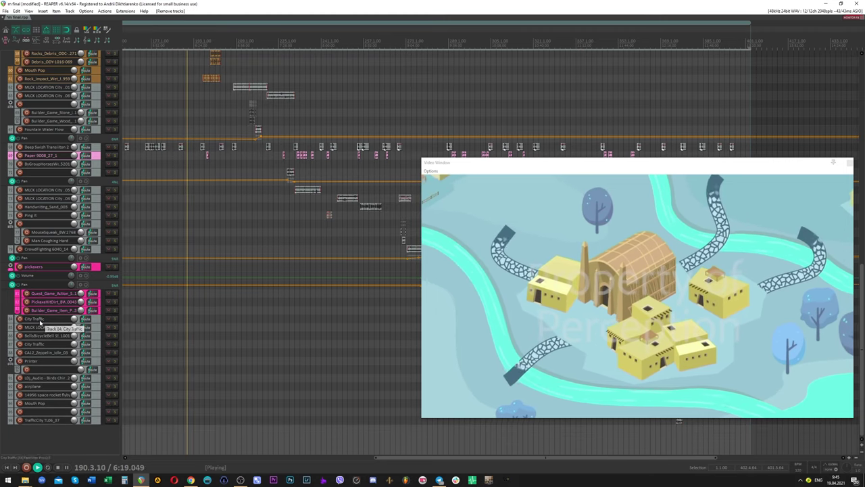
scroll(141, 284, "up", 6)
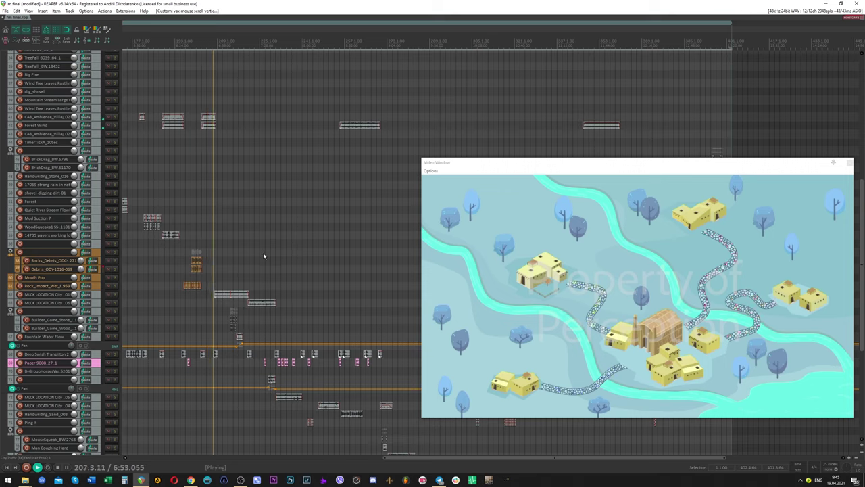
scroll(280, 268, "down", 5)
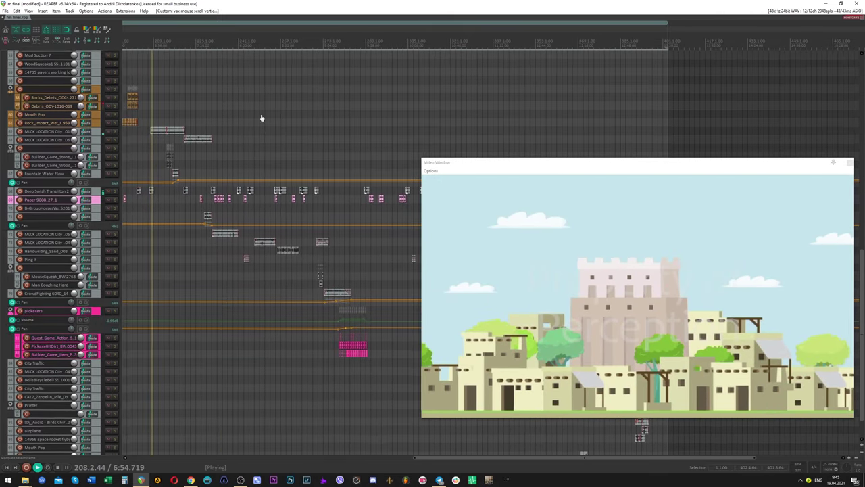
scroll(261, 118, "up", 8)
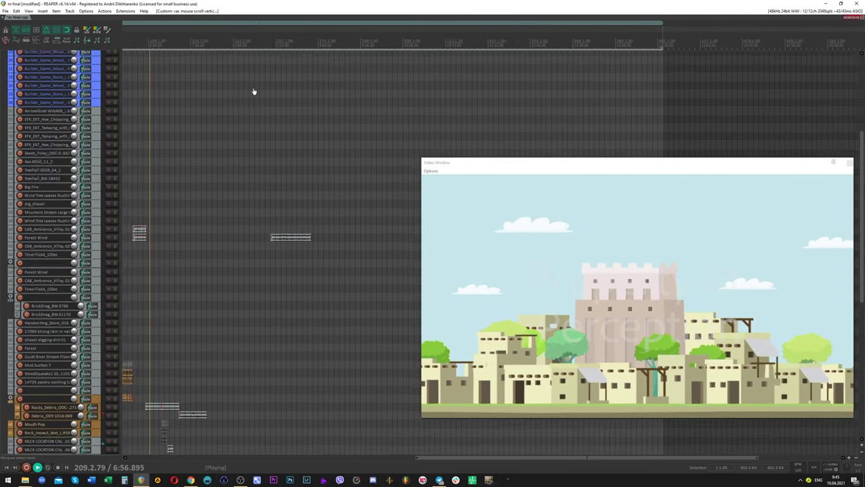
scroll(245, 239, "down", 9)
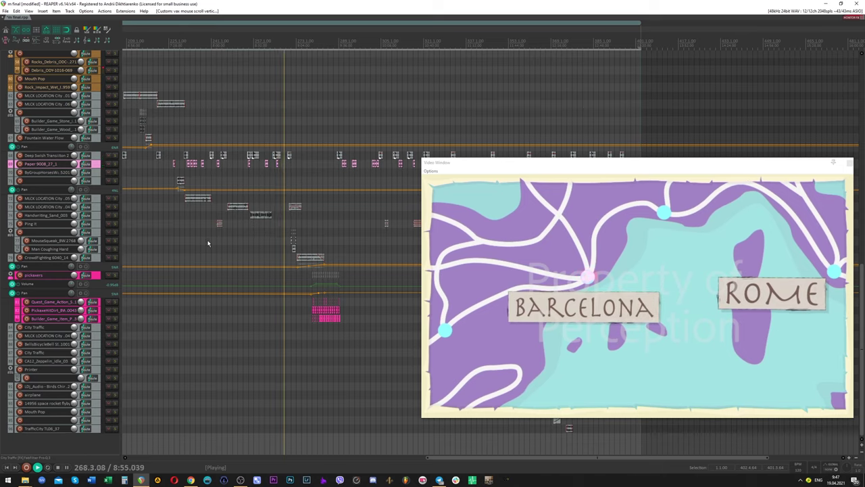
scroll(309, 270, "up", 5)
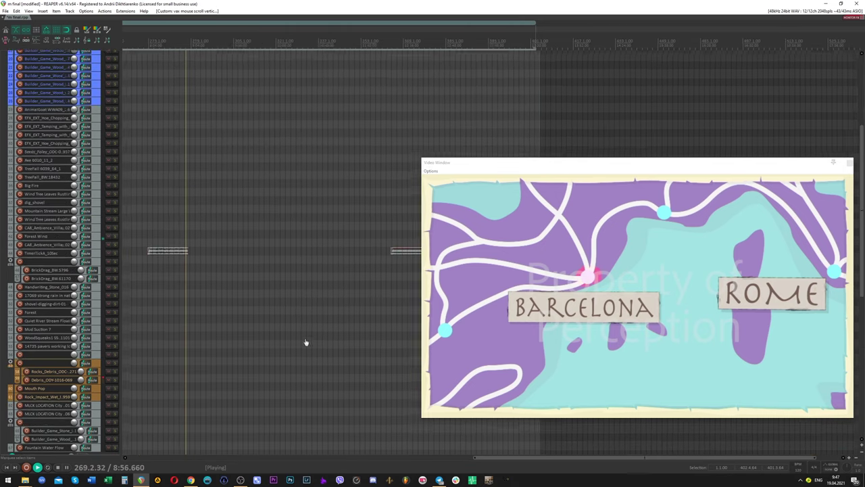
scroll(268, 77, "right", 3)
scroll(268, 78, "down", 2)
scroll(263, 73, "right", 1)
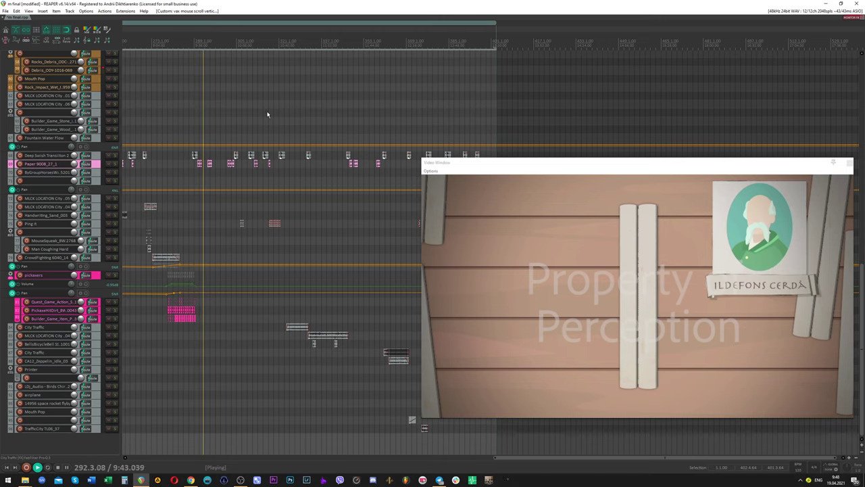
scroll(267, 114, "up", 5)
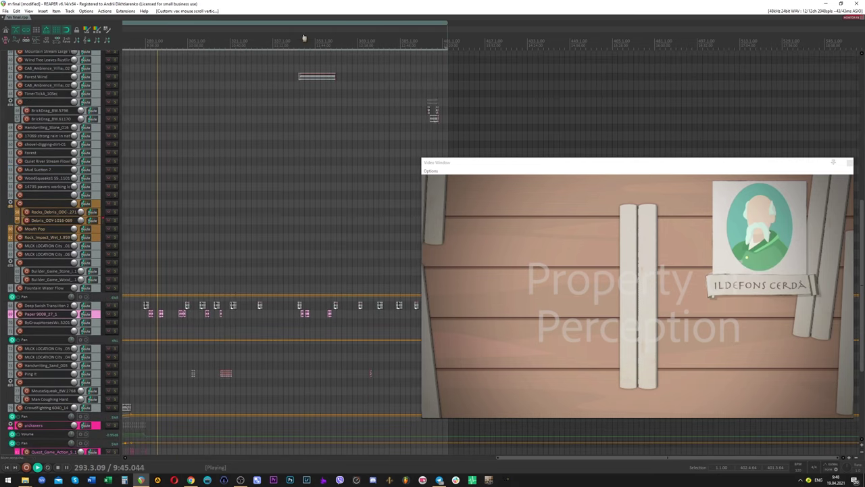
scroll(309, 203, "down", 5)
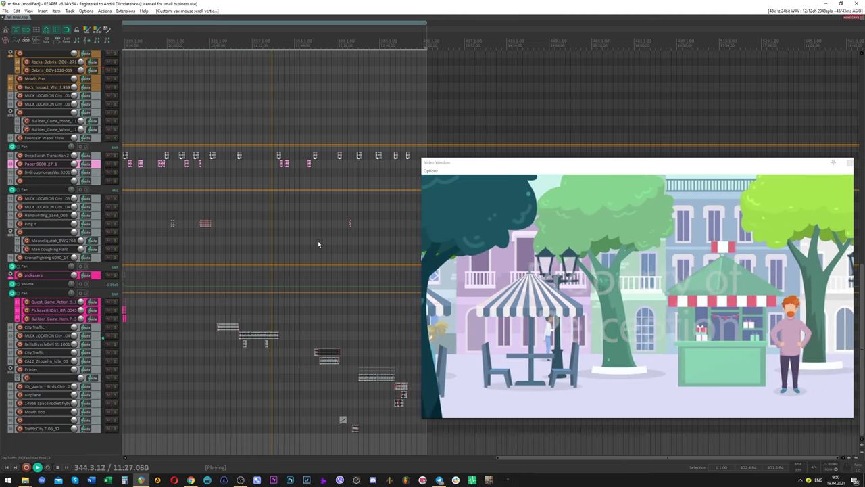
scroll(311, 225, "down", 2)
scroll(230, 222, "up", 10)
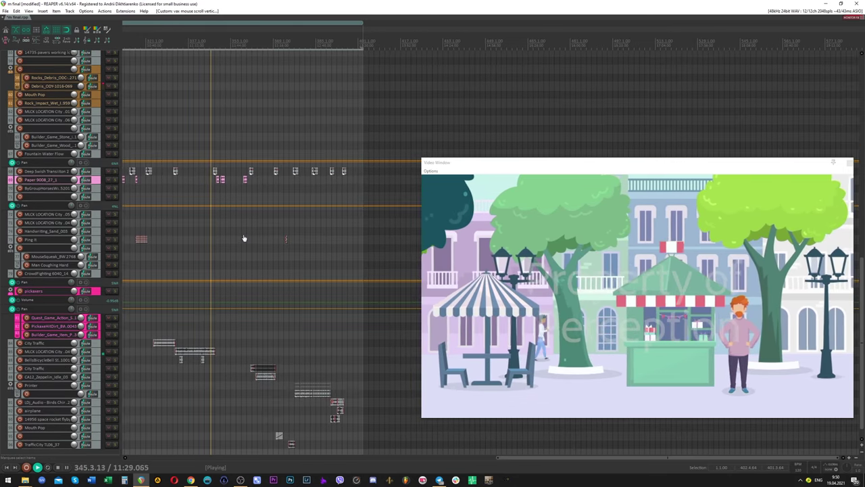
scroll(294, 377, "up", 5)
scroll(269, 247, "down", 6)
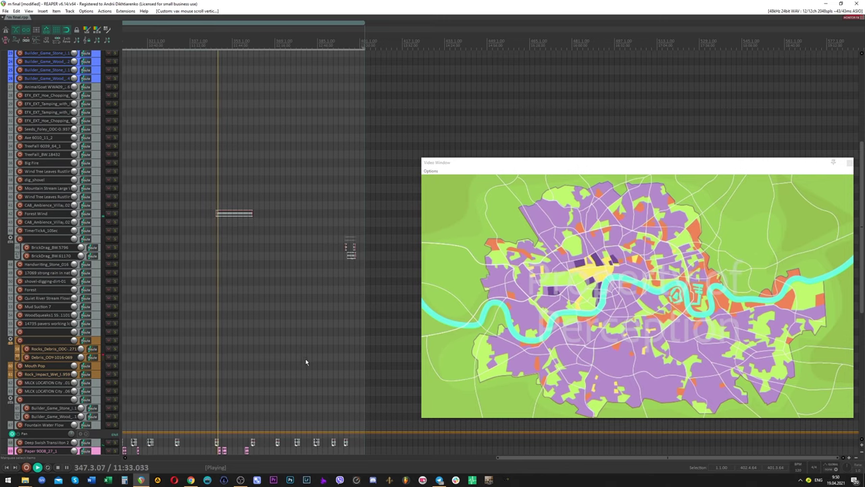
scroll(304, 359, "down", 1)
scroll(289, 393, "up", 4)
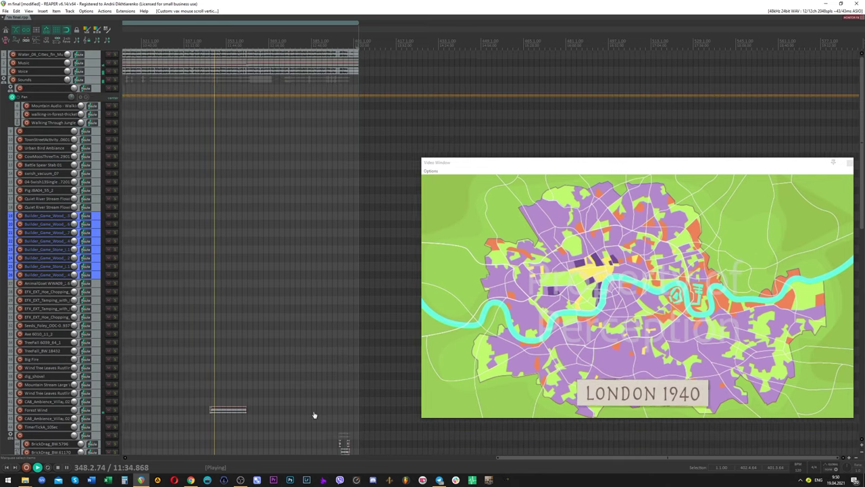
scroll(313, 432, "down", 10)
scroll(330, 233, "down", 1)
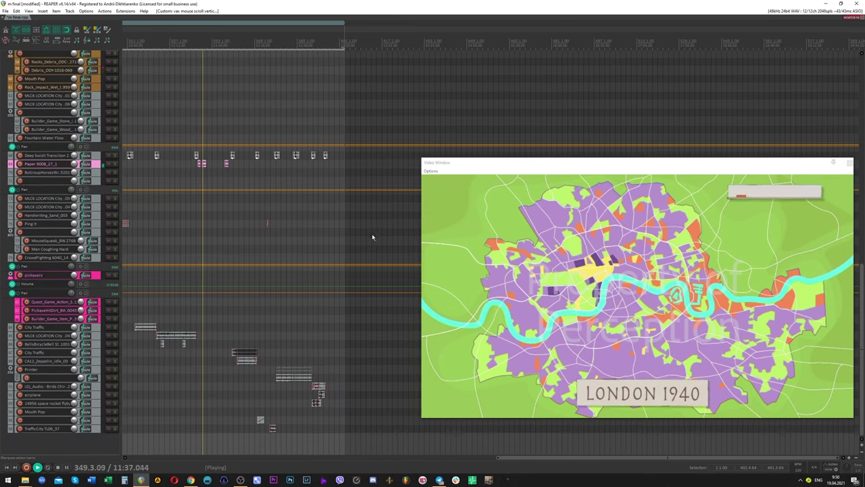
scroll(365, 235, "down", 1)
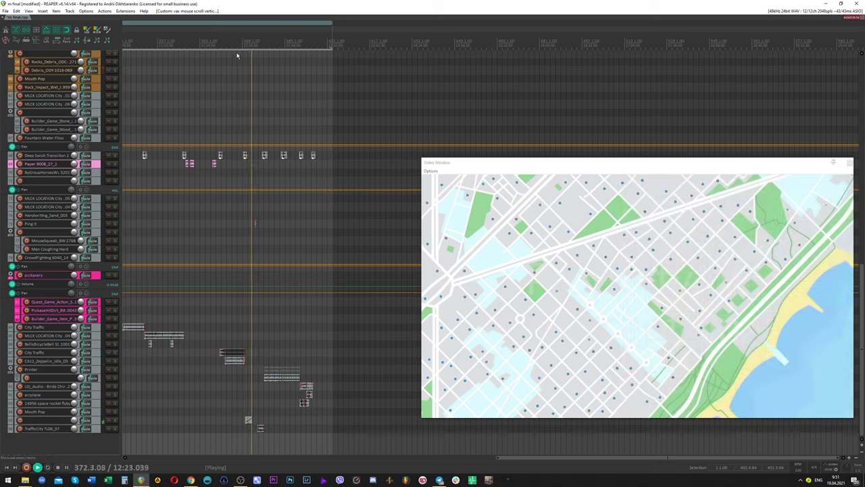
key("space")
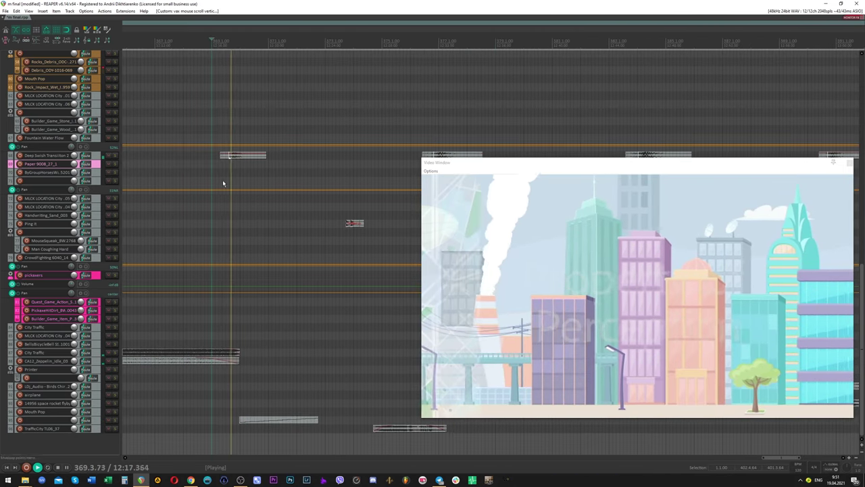
left_click(236, 39)
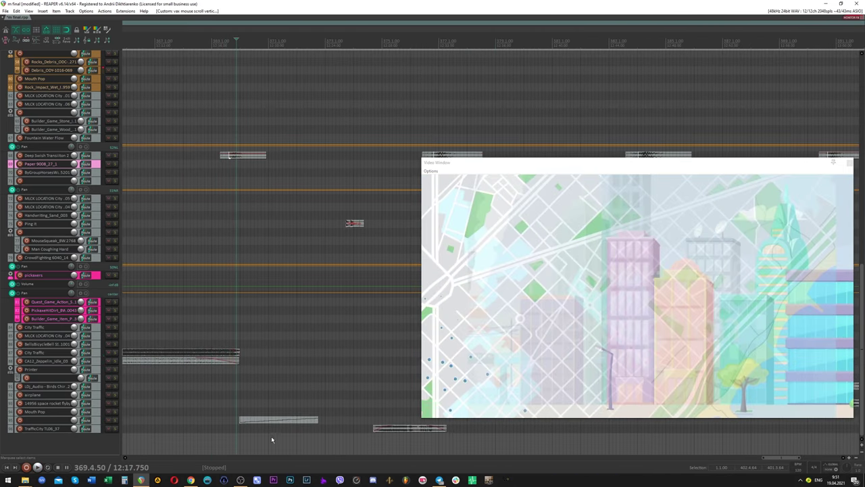
double_click(257, 420)
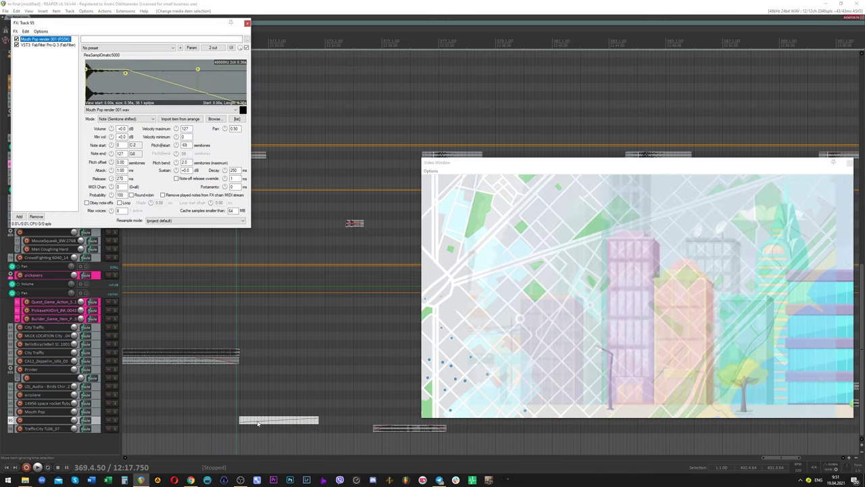
key("space")
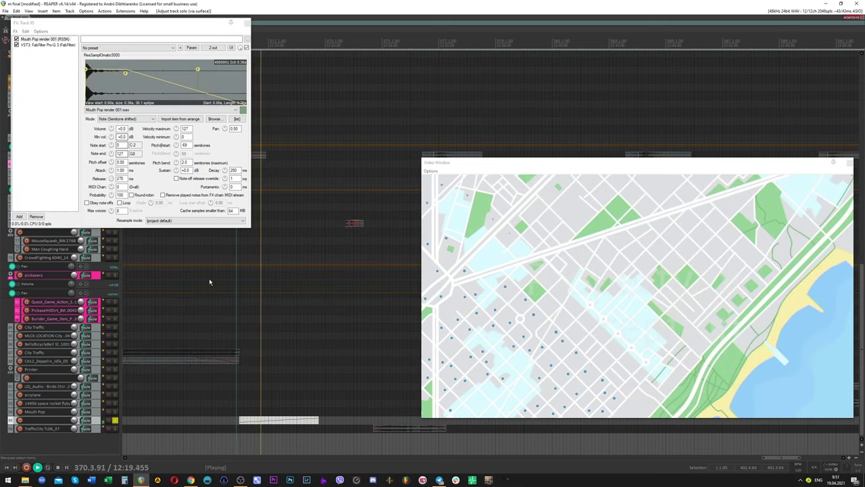
double_click(271, 420)
scroll(293, 268, "up", 3)
scroll(230, 126, "up", 3)
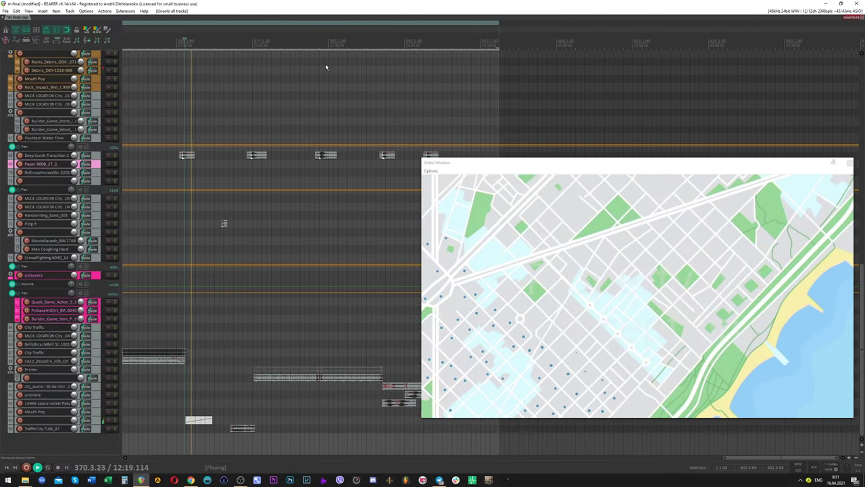
scroll(294, 91, "up", 3)
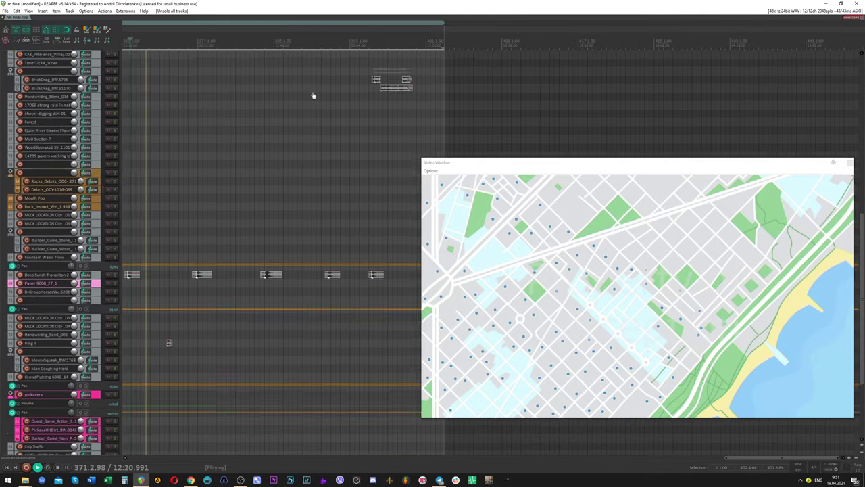
scroll(321, 81, "down", 3)
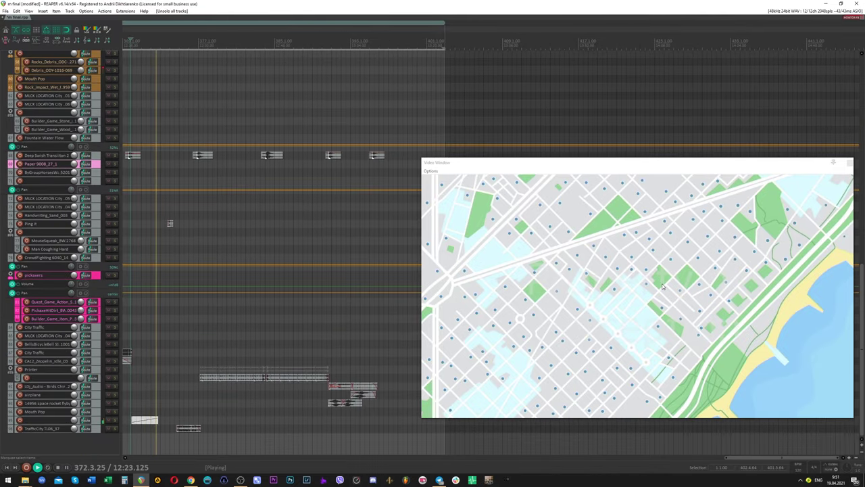